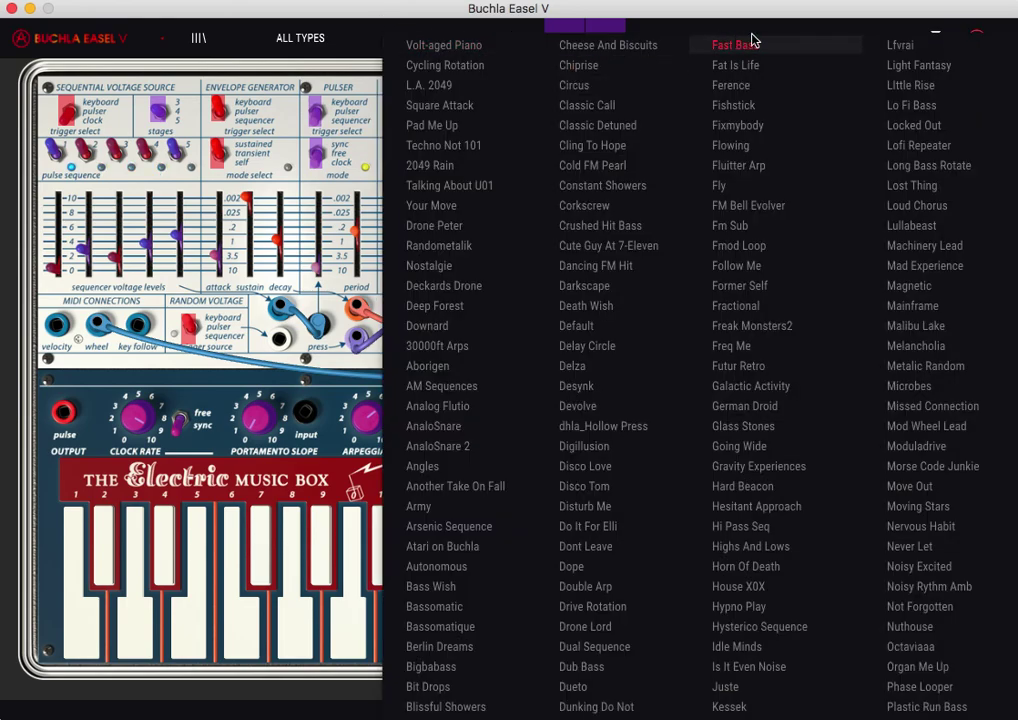
Switch off MIDI learn in the toolbar to reveal the edited Reverpad* preset panel
left_click(979, 38)
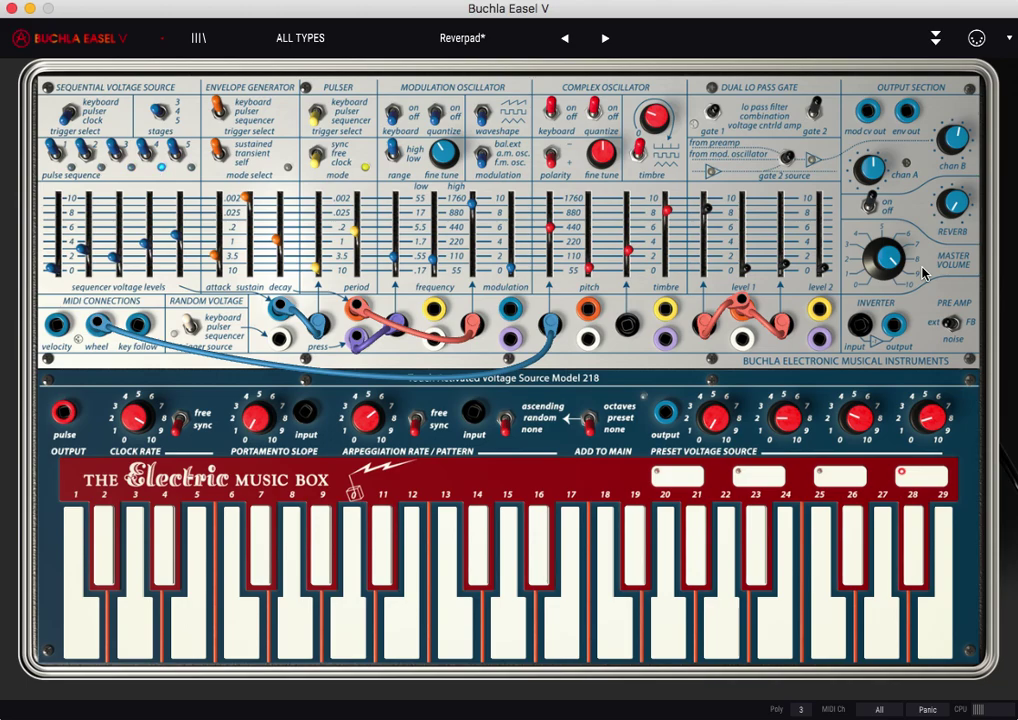
Switch to SenselApp and load the Thunder MPE-CC-MIDI3 overlay from the sidebar
key("super+Tab")
key("super+Tab")
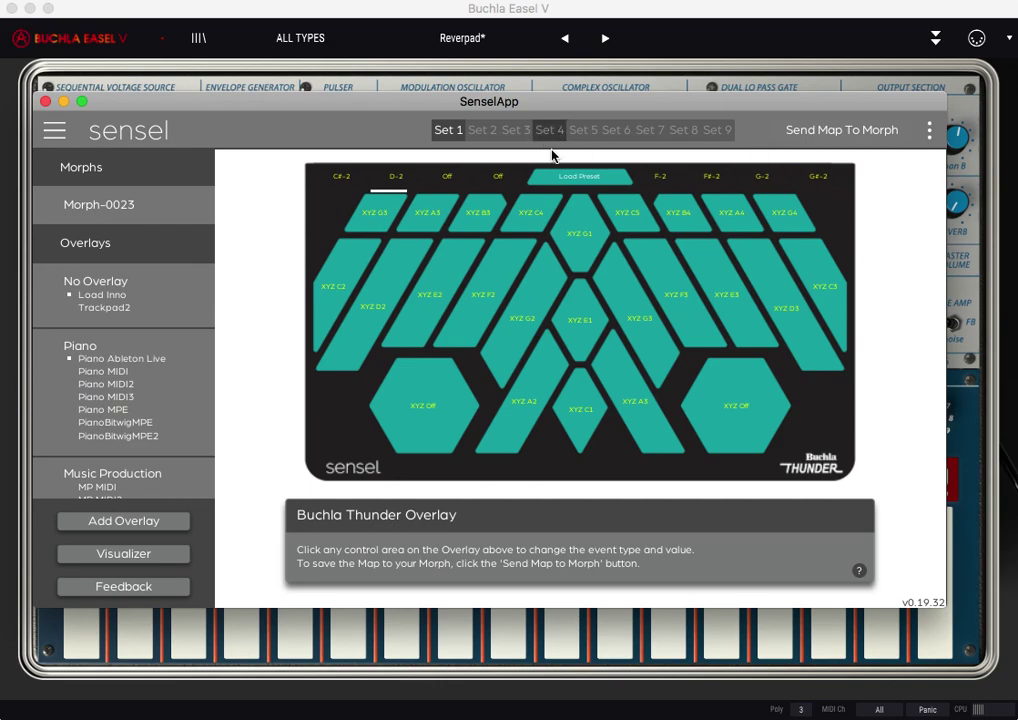
scroll(150, 300, "down", 5)
scroll(115, 400, "down", 10)
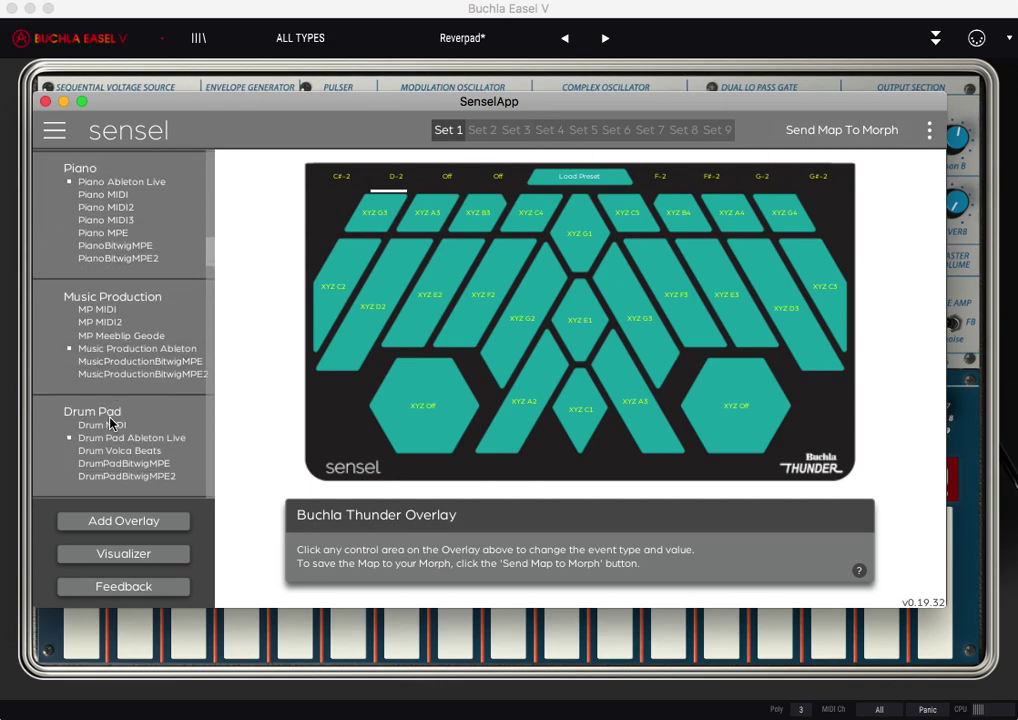
left_click(118, 386)
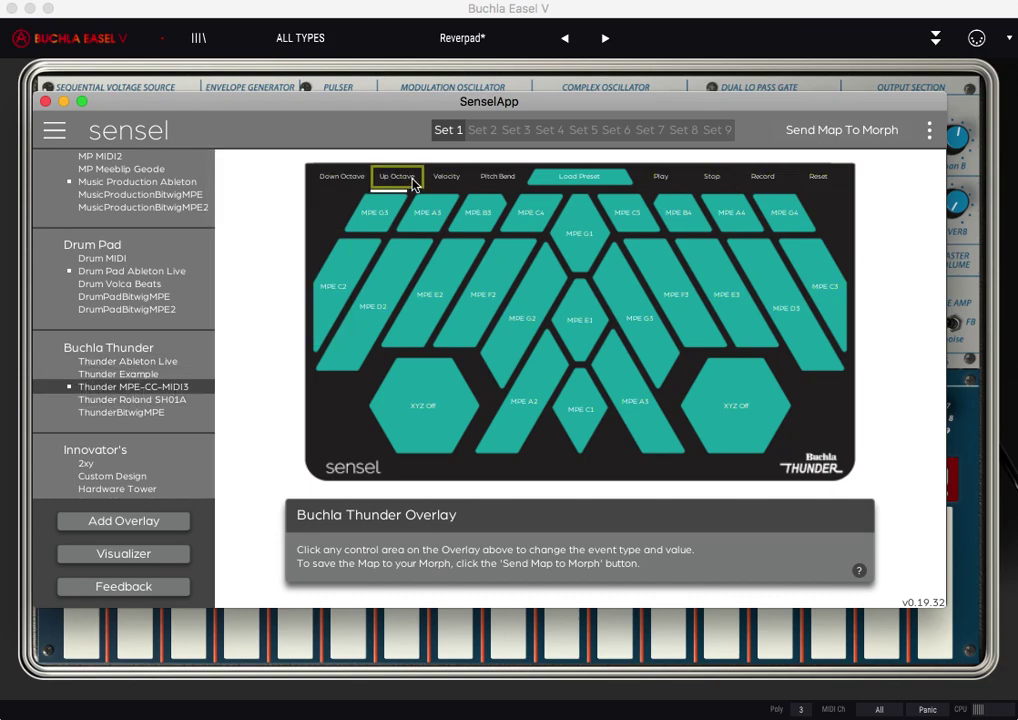
Open the lower-left XYZ hex pad's settings and check its Press CC list without changing it
left_click(540, 176)
left_click(436, 408)
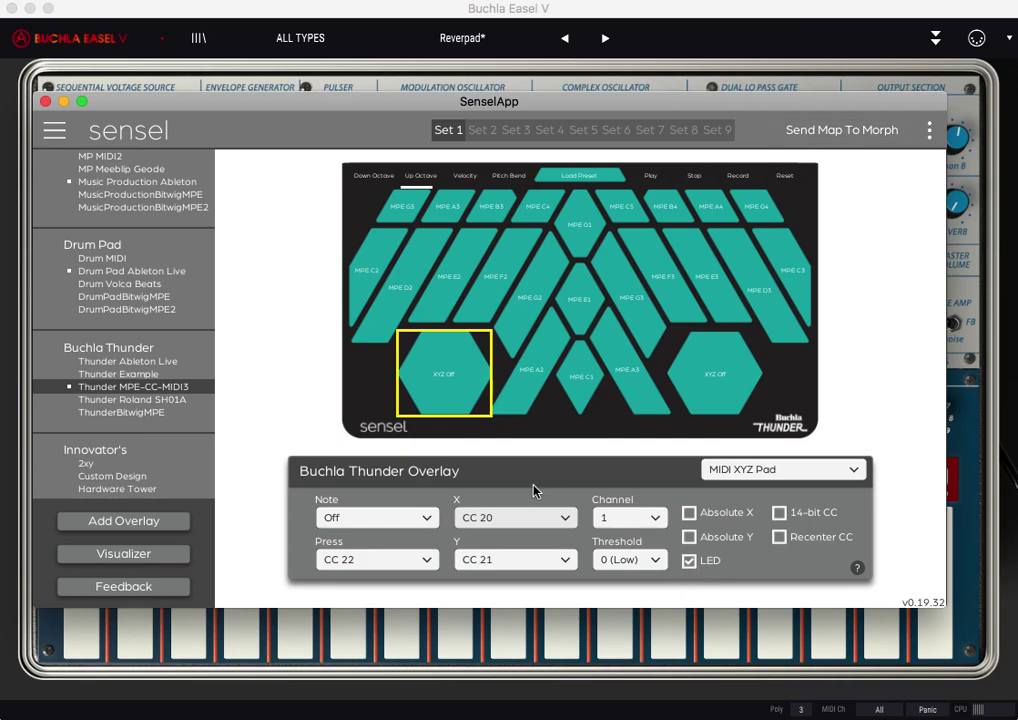
left_click(398, 560)
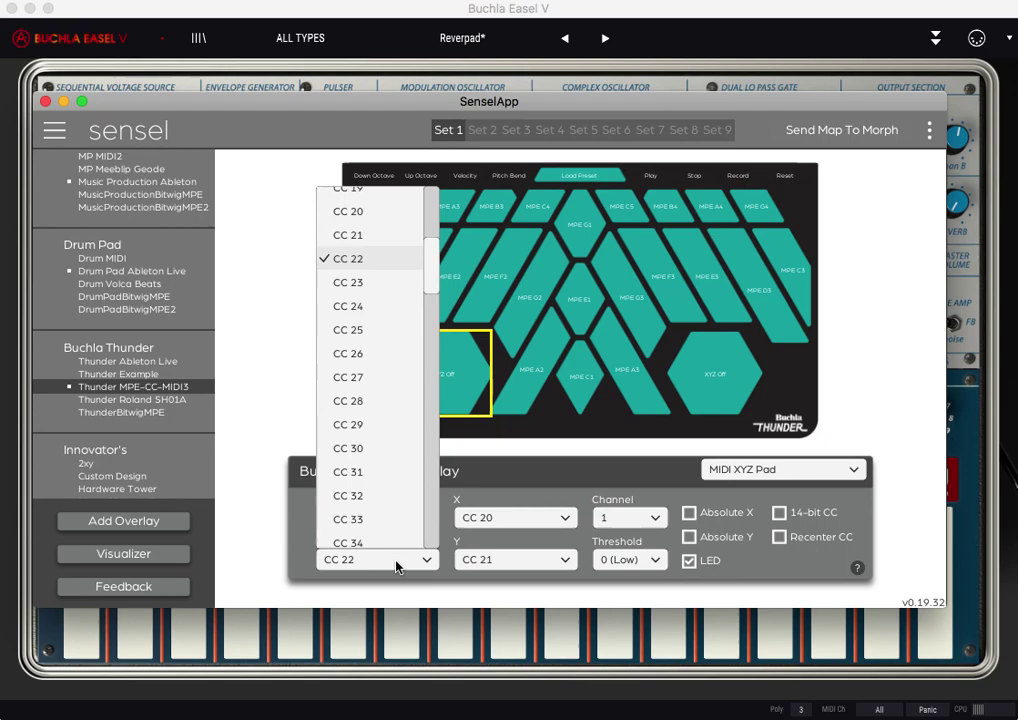
scroll(400, 345, "up", 6)
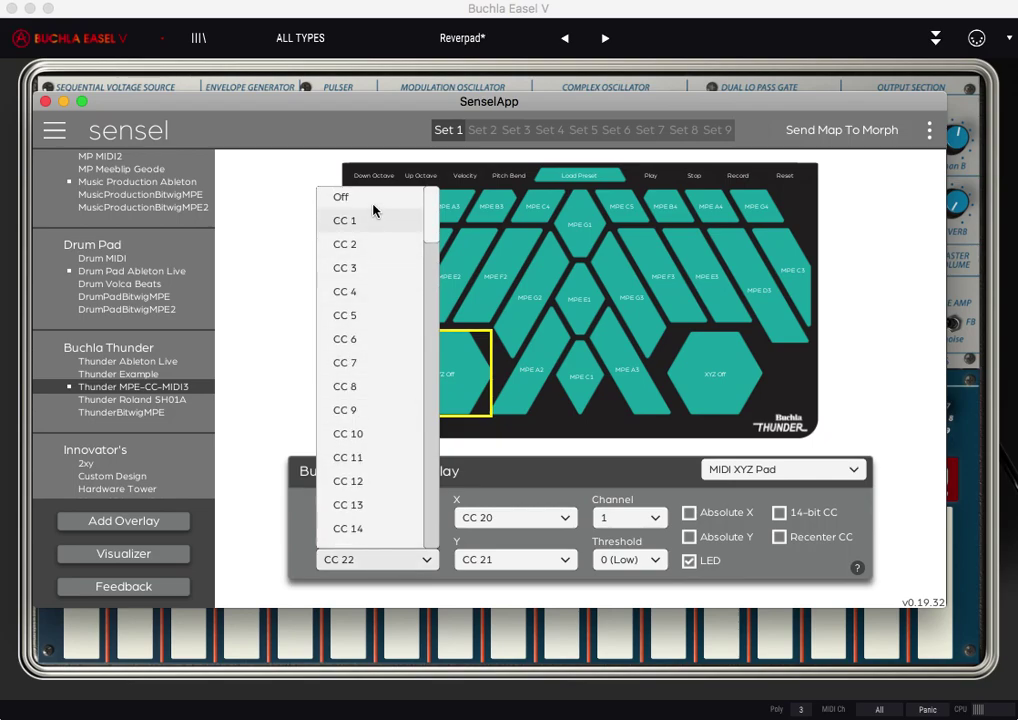
left_click(280, 234)
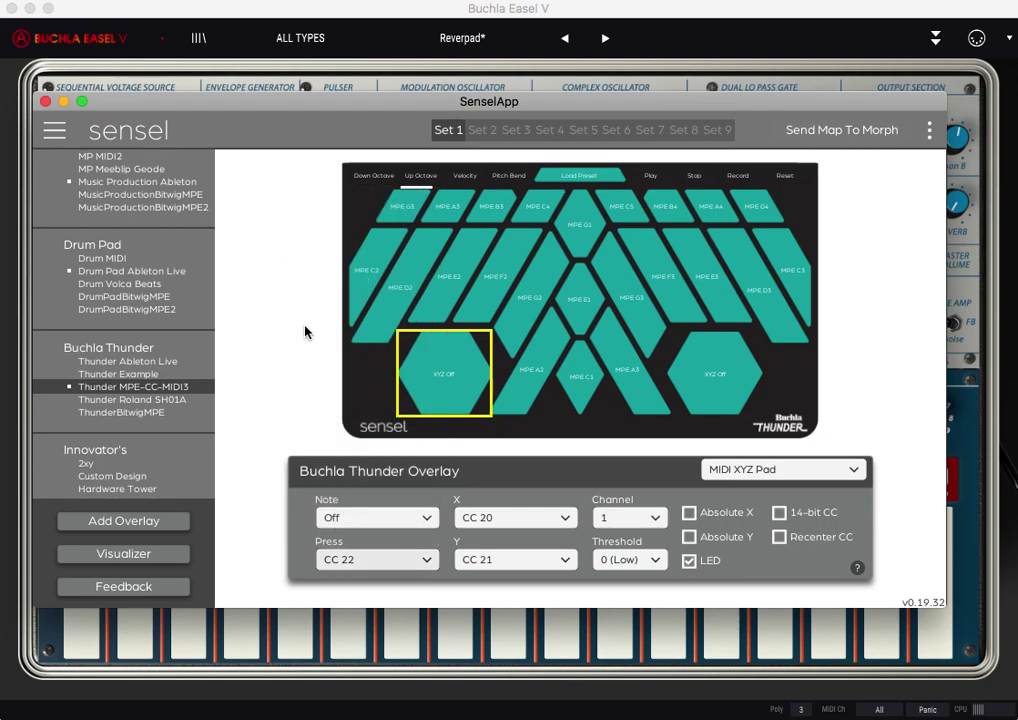
MIDI-learn the Output Section Reverb knob from the hex pad, giving it CC 22 on channel 1
left_click(489, 10)
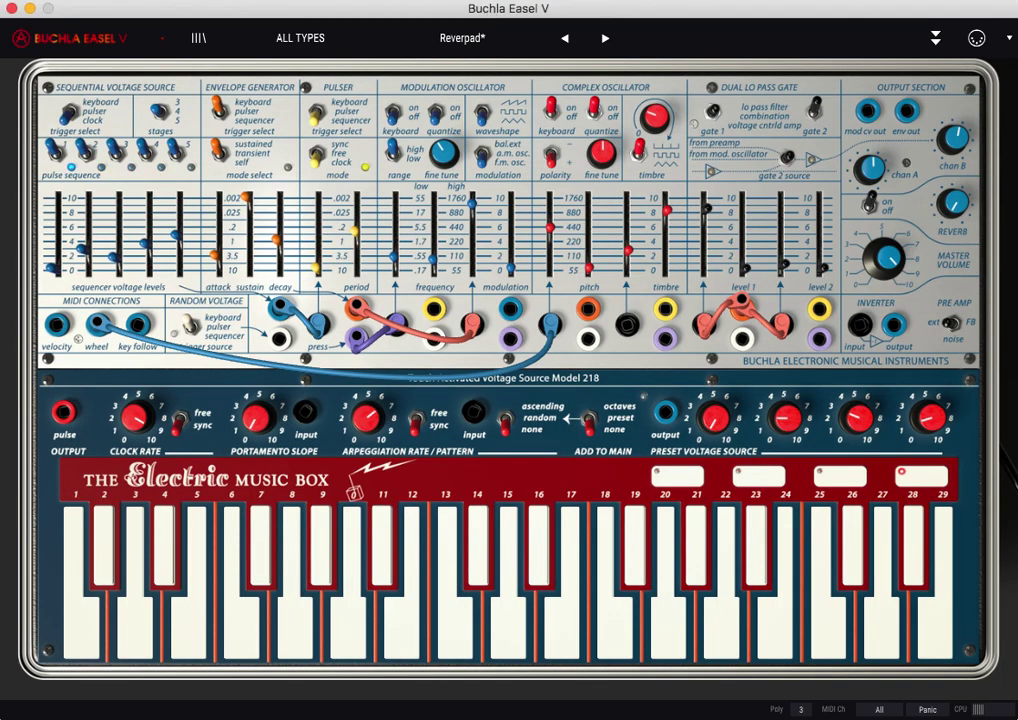
left_click(977, 37)
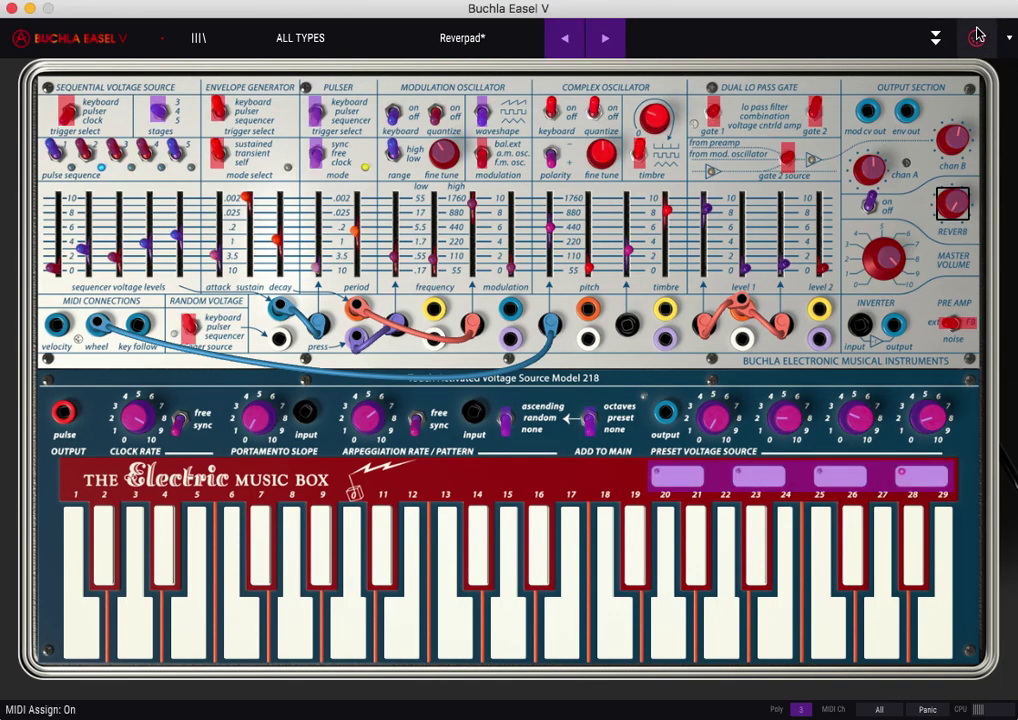
left_click(958, 208)
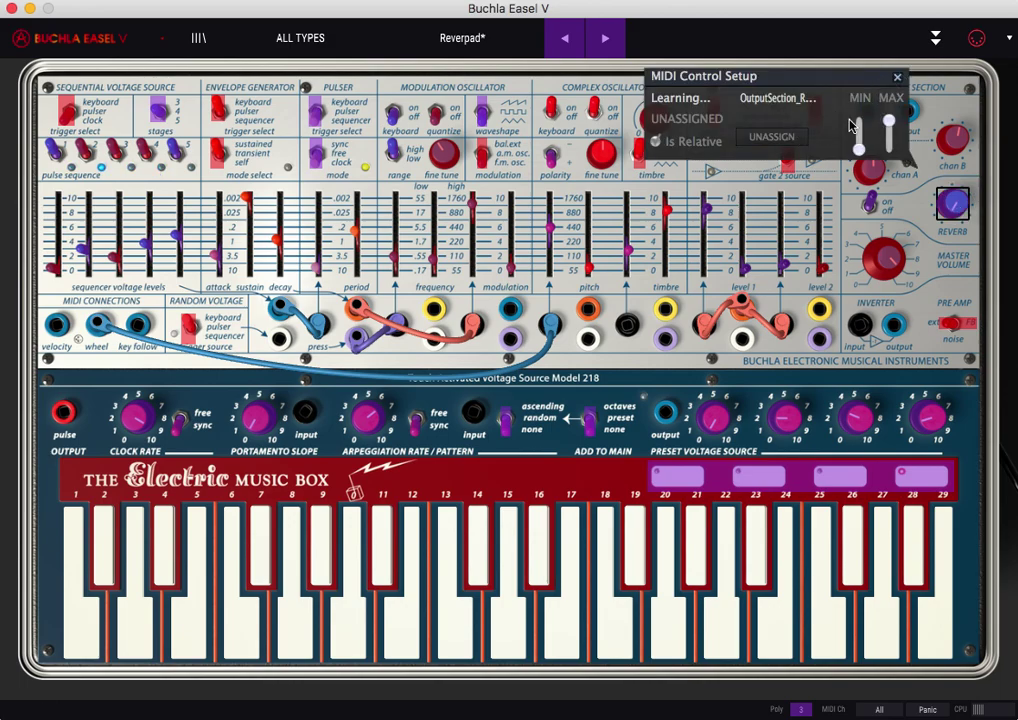
left_click(897, 76)
left_click(955, 207)
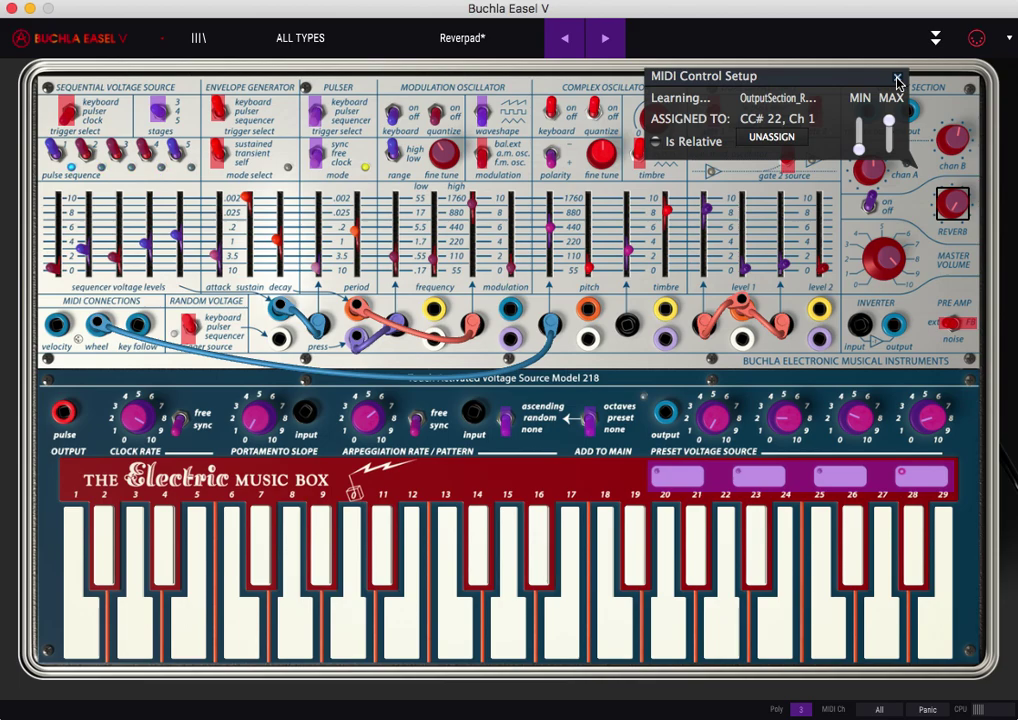
left_click(976, 38)
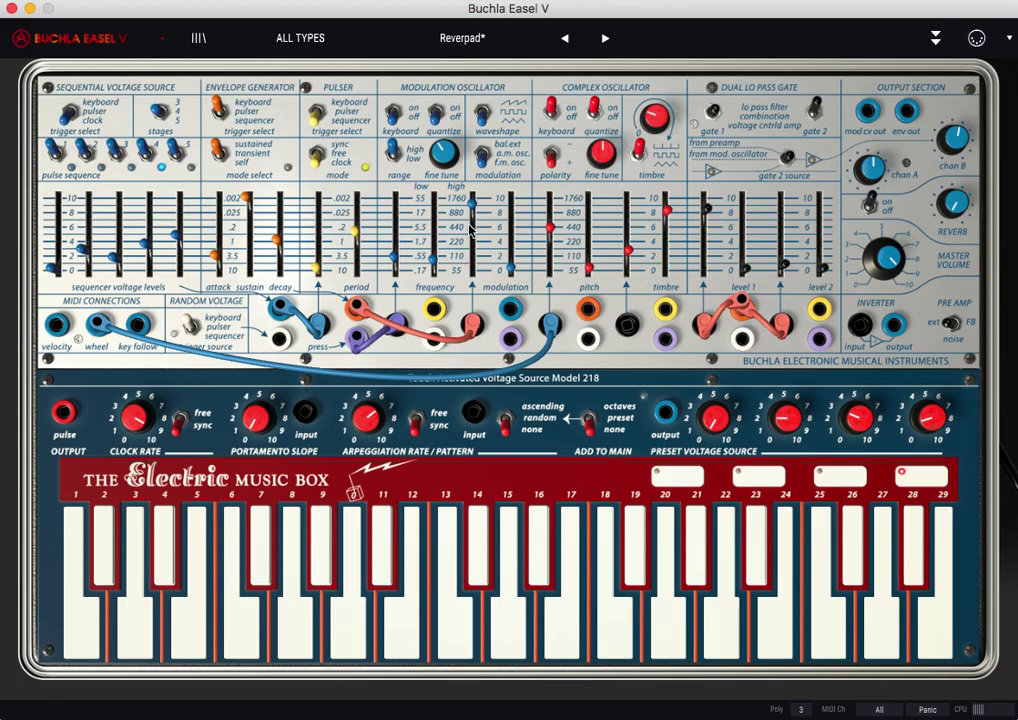
Set the hex pad's Press and Y outputs to Off and send the map to the Morph
key("super+Tab")
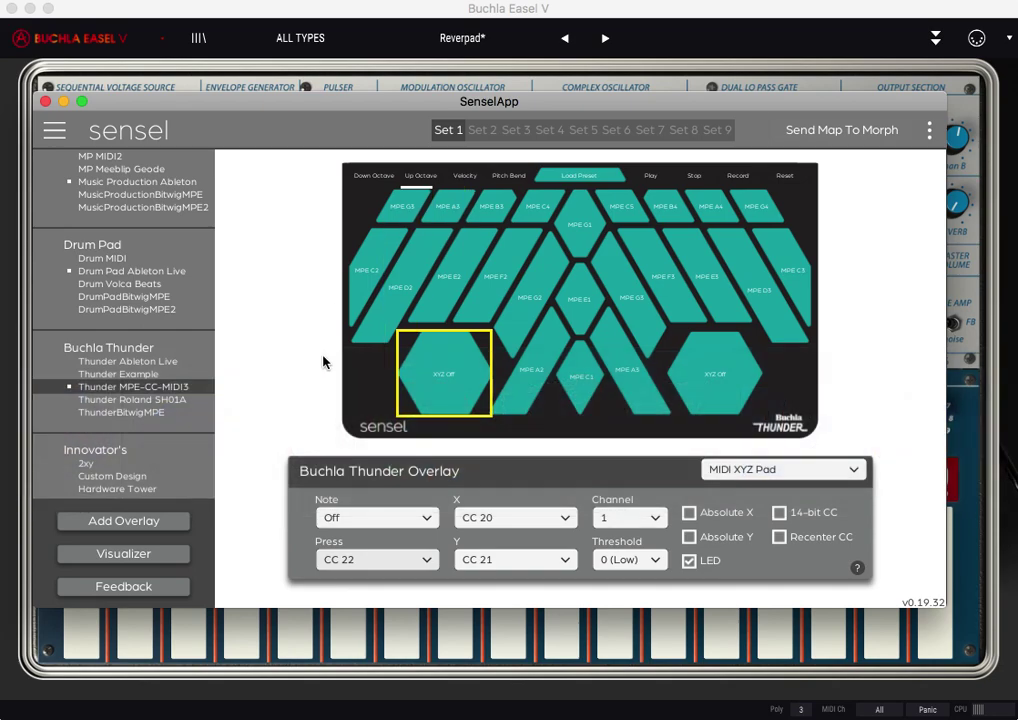
left_click(417, 563)
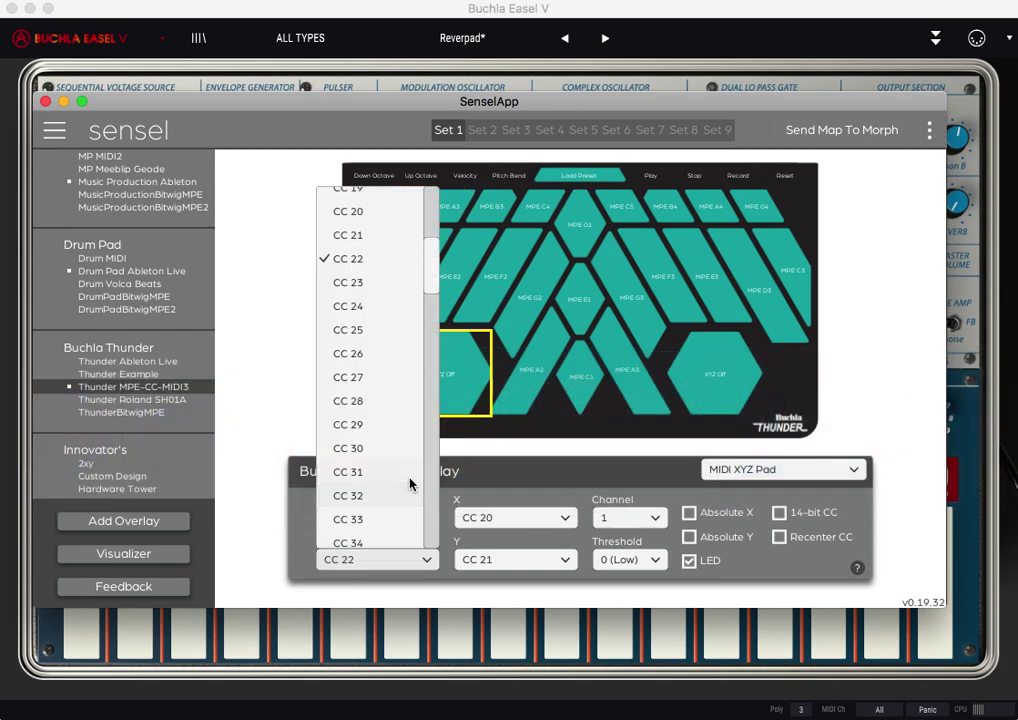
scroll(400, 420, "up", 8)
left_click(370, 200)
left_click(482, 559)
scroll(488, 470, "up", 8)
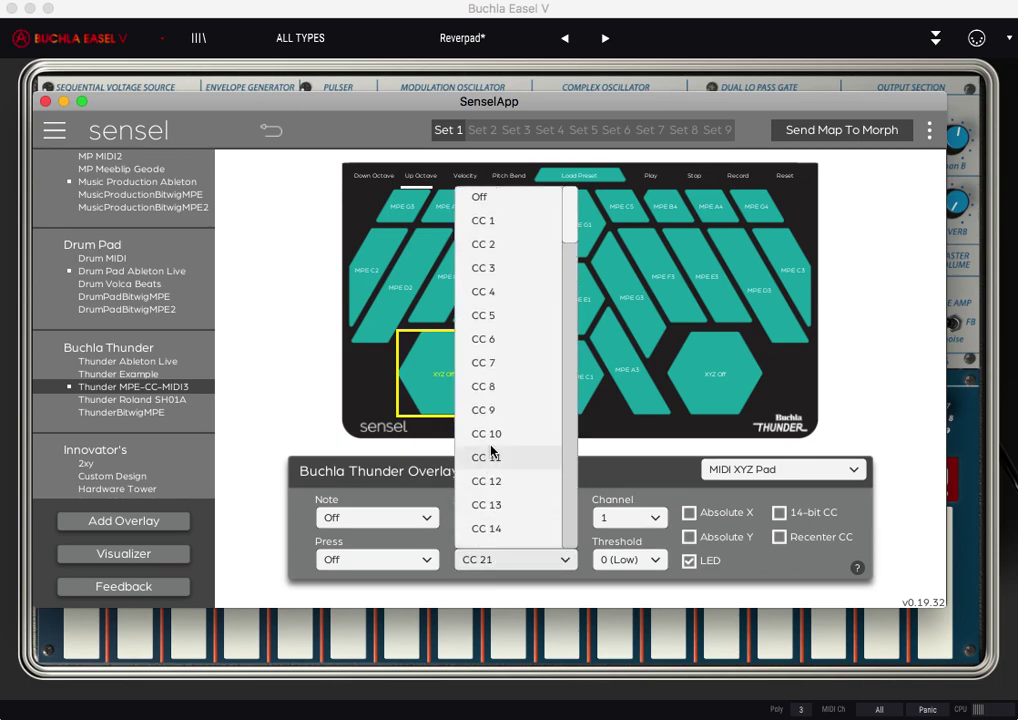
left_click(518, 199)
left_click(843, 131)
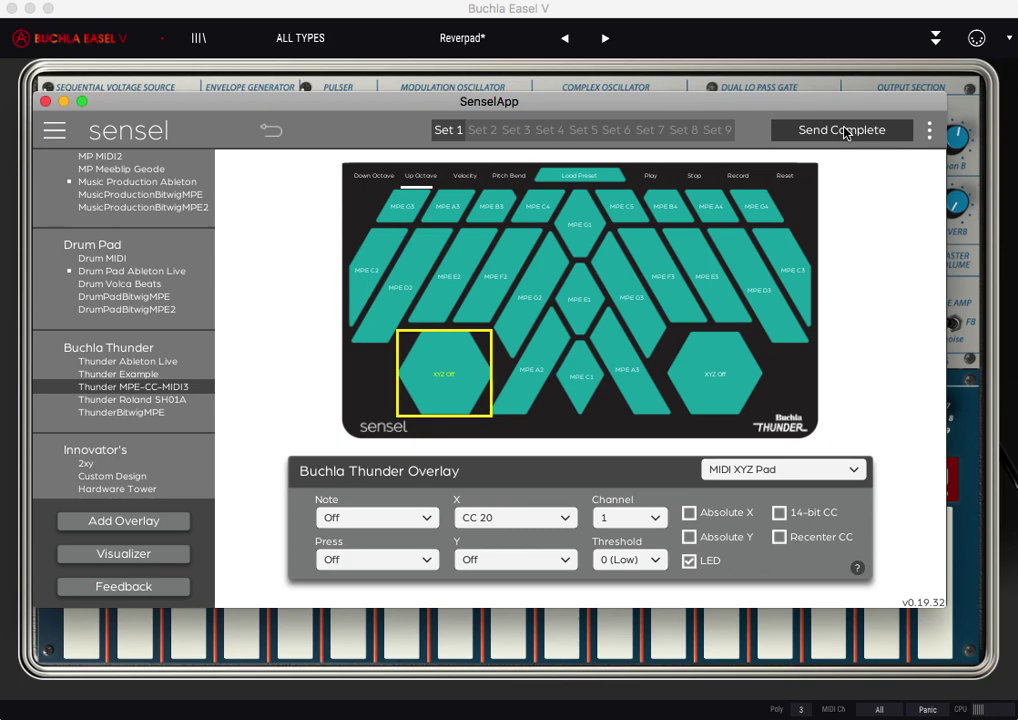
Unassign the Reverb knob's CC 22 and re-learn it from the hex pad X axis on CC 20
left_click(716, 48)
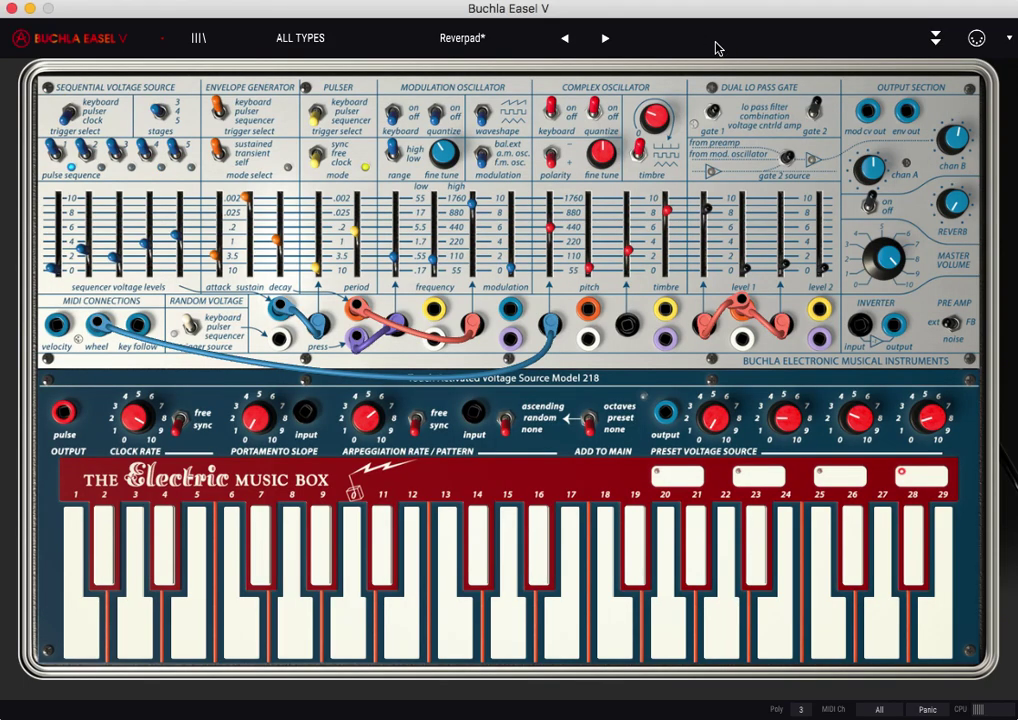
left_click(976, 38)
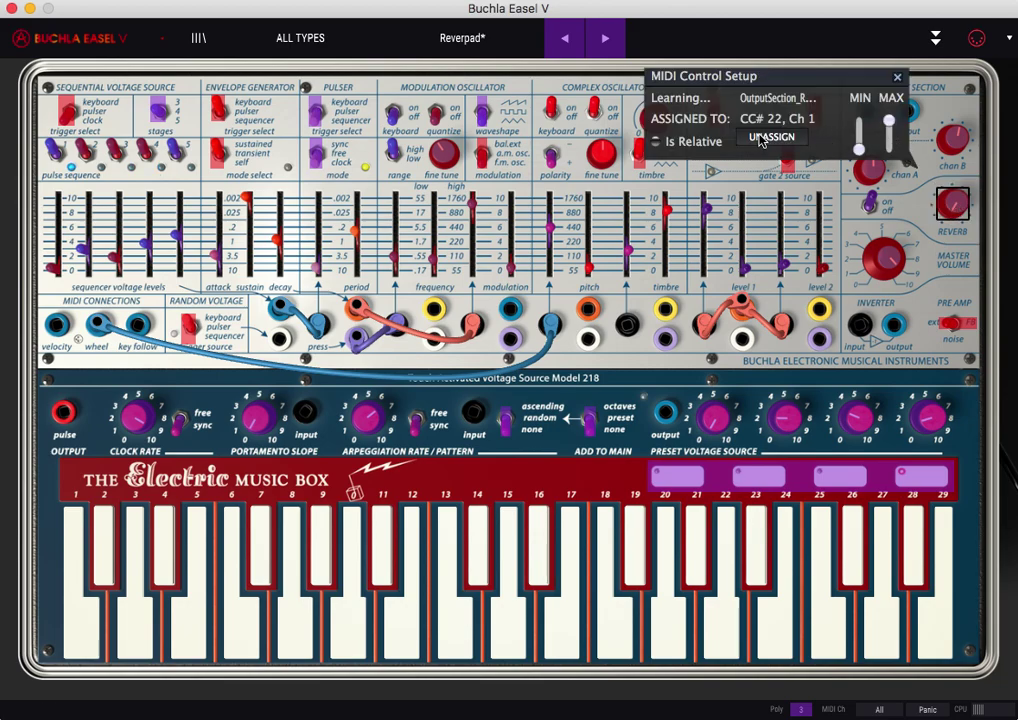
left_click(760, 139)
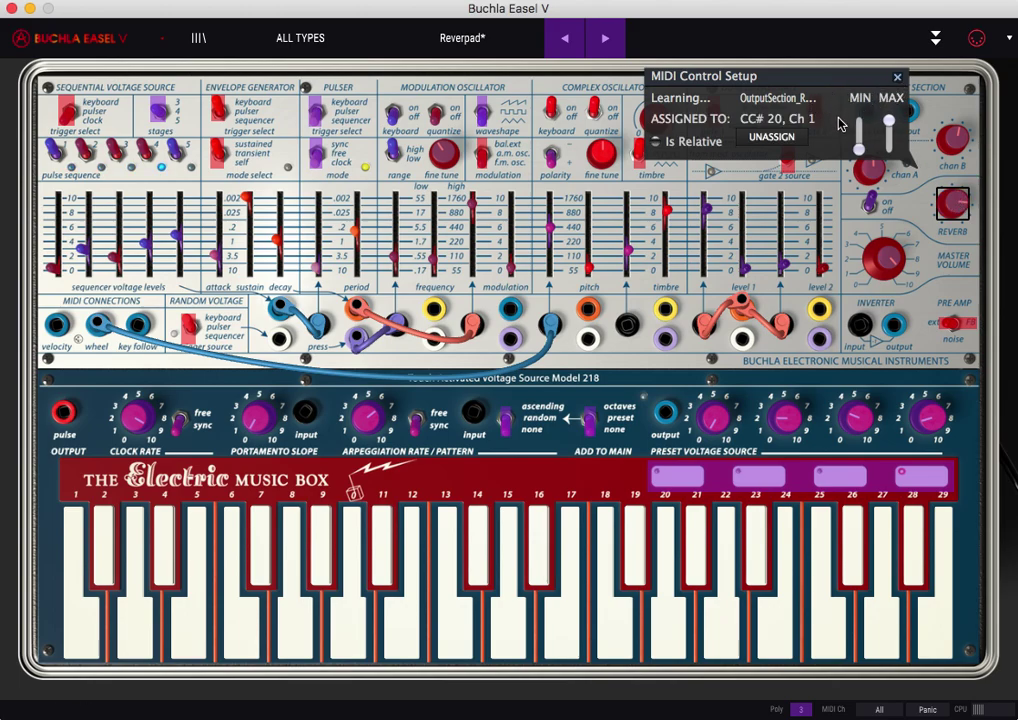
left_click(776, 31)
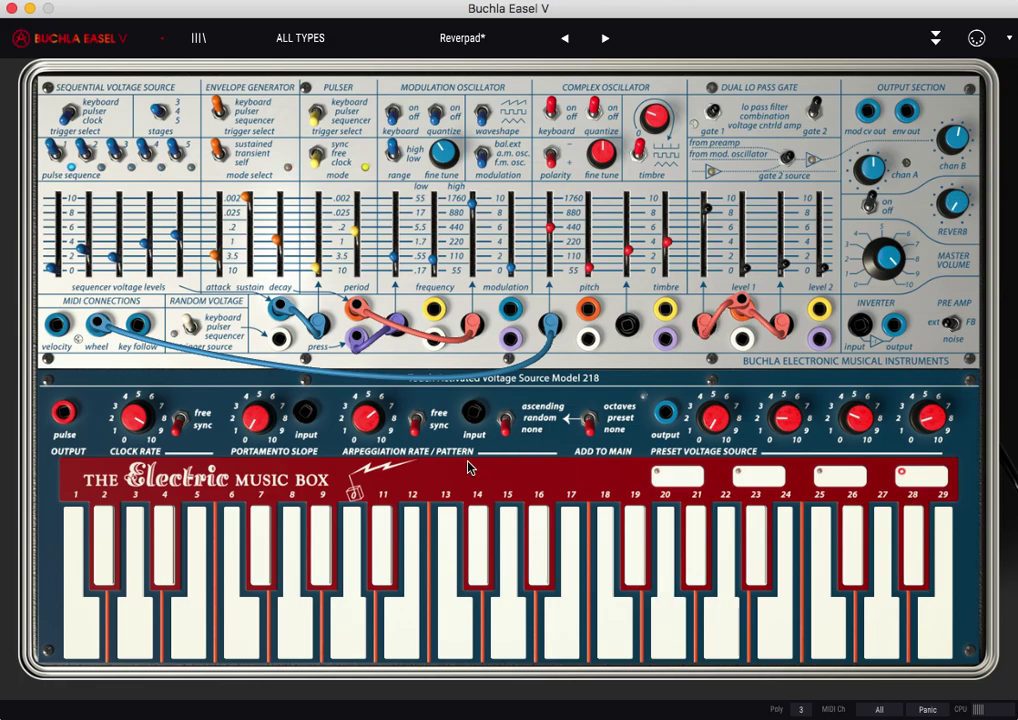
key("super+Tab")
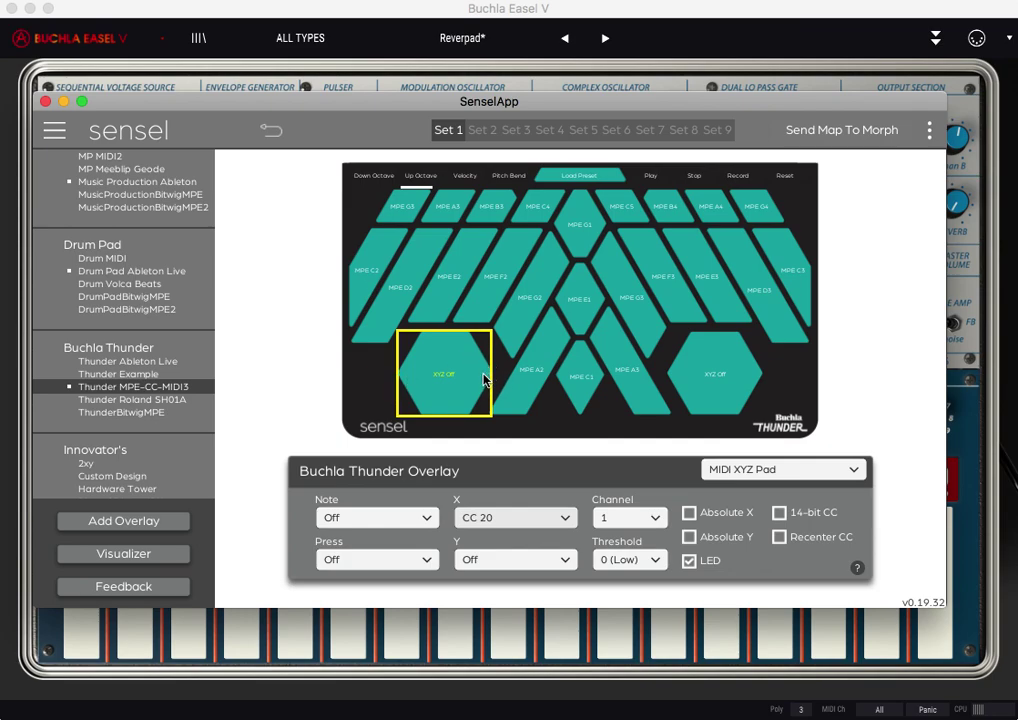
Enable Absolute X and Absolute Y on the hex pad, upload the map, and return to Easel V
left_click(689, 513)
left_click(690, 541)
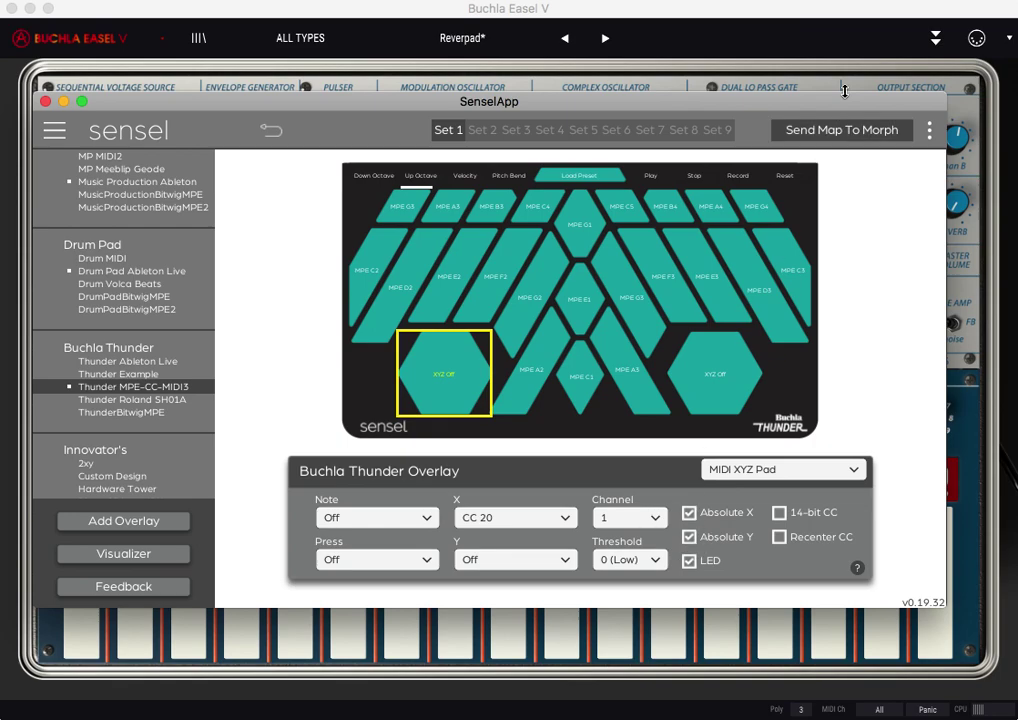
left_click(845, 132)
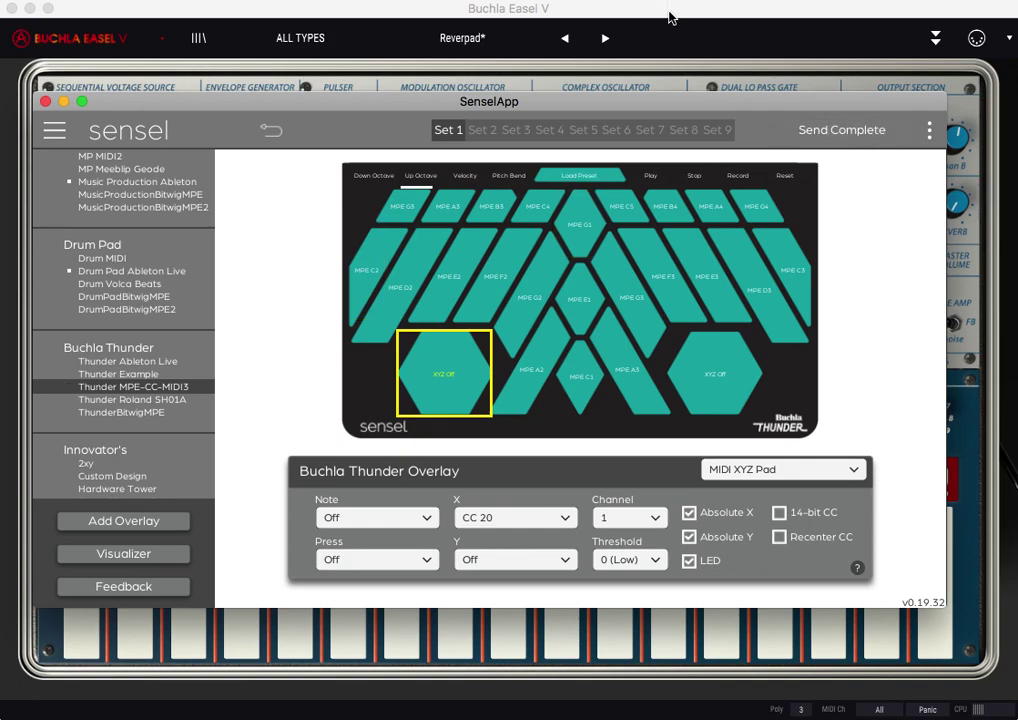
left_click(533, 12)
left_click_drag(868, 280, 918, 248)
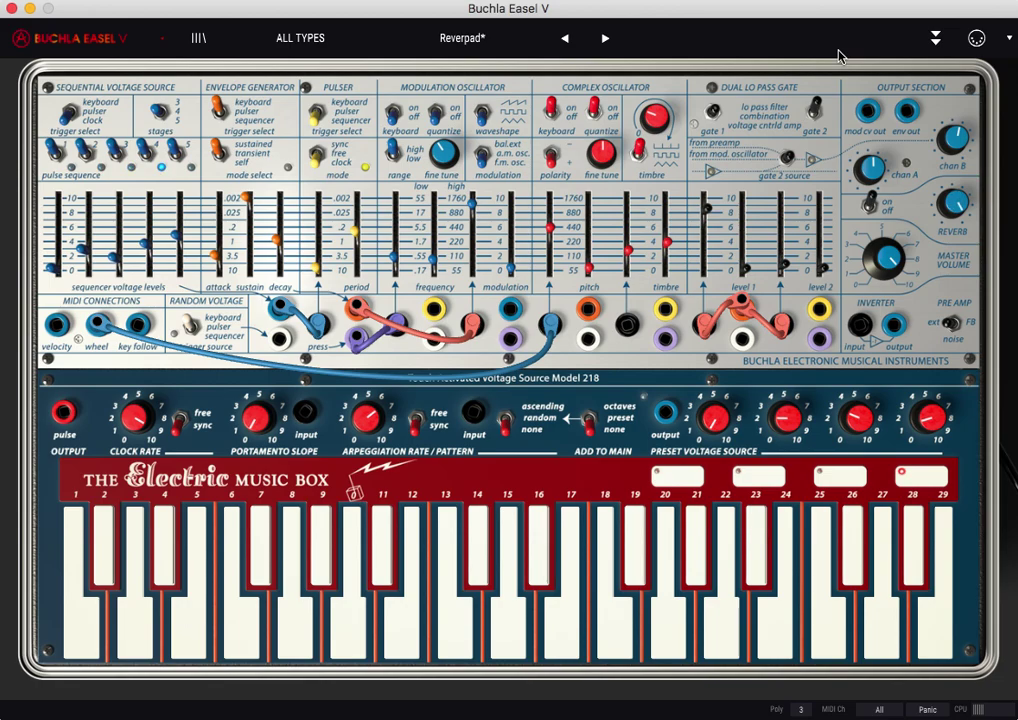
Switch back to SenselApp to display the hex pad's absolute X setup on CC 20
key("super+Tab")
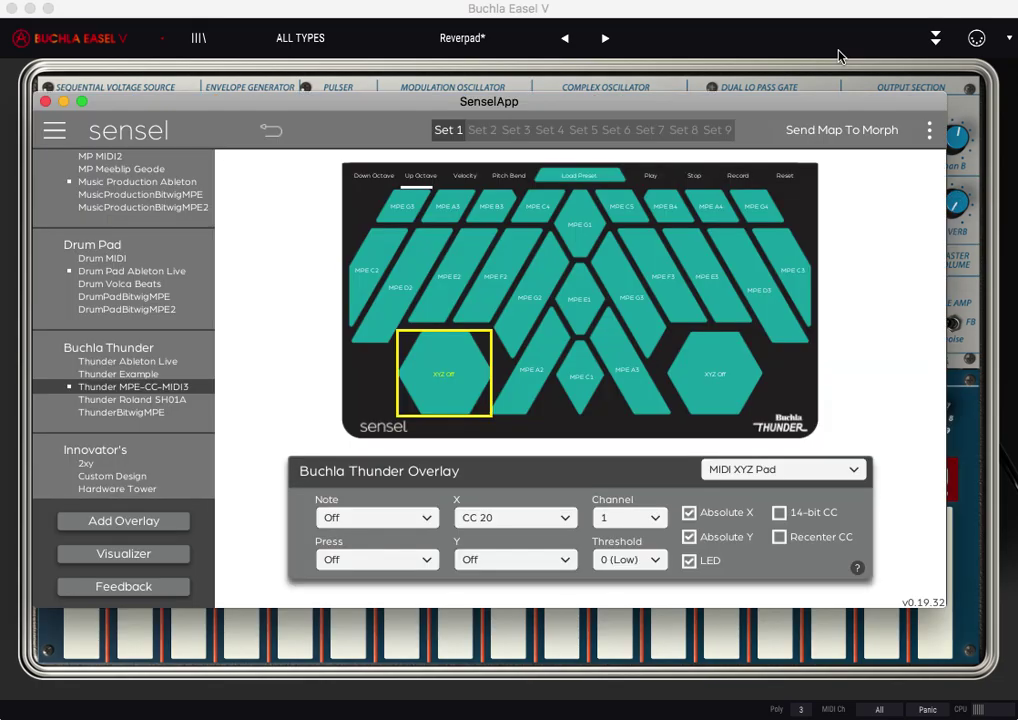